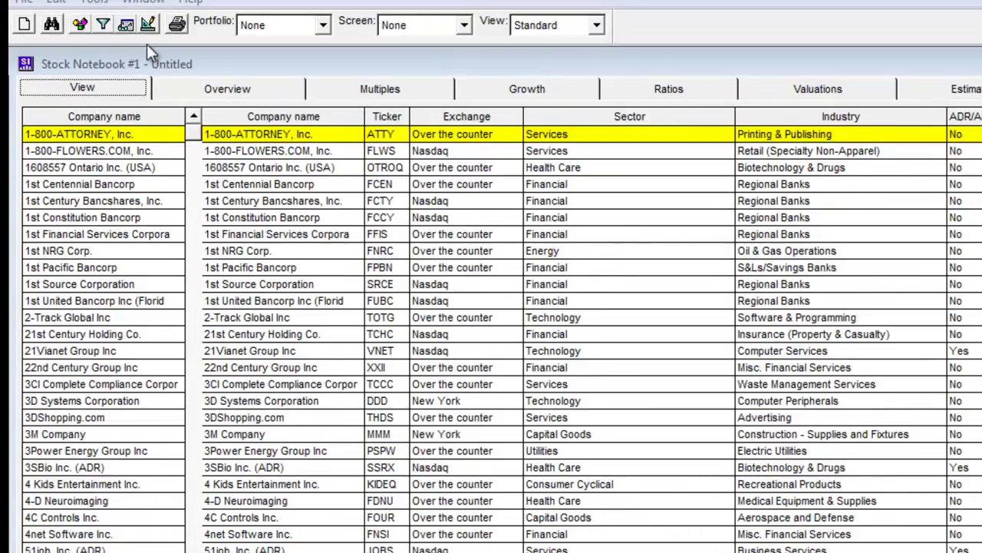
- Load the Fundamental Data view's fields into the View Editor
click(115, 35)
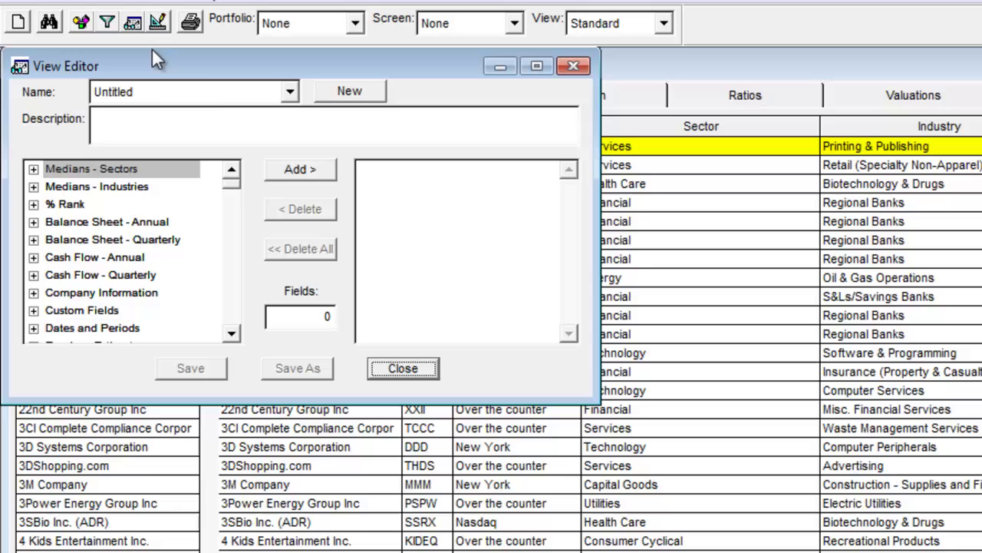
click(187, 67)
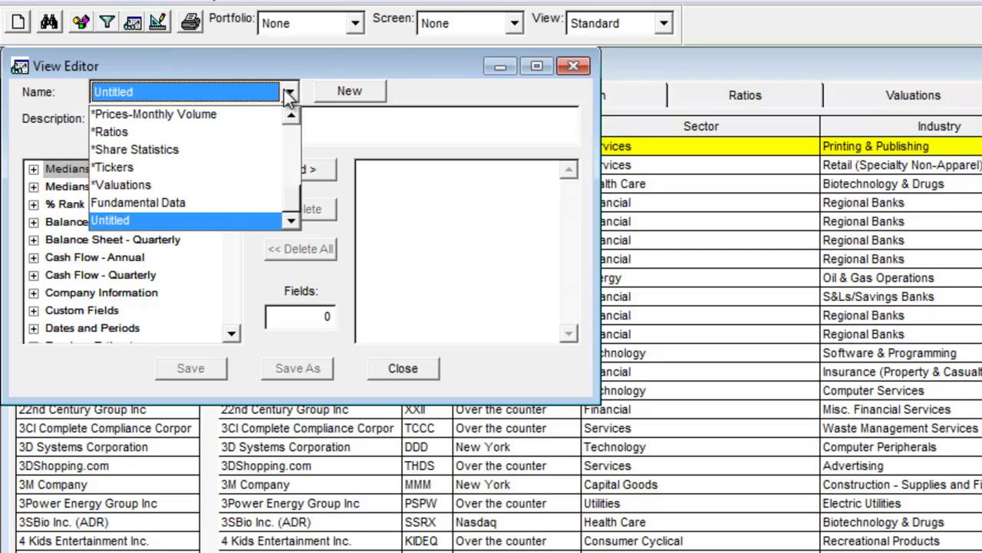
click(207, 204)
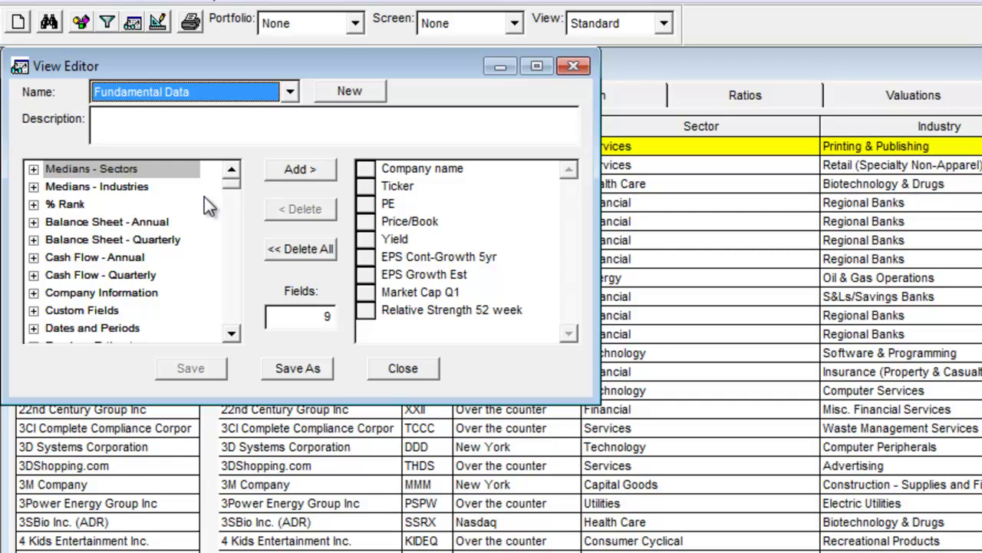
- Delete the Ticker field and put PE back in second place after Company name
click(373, 186)
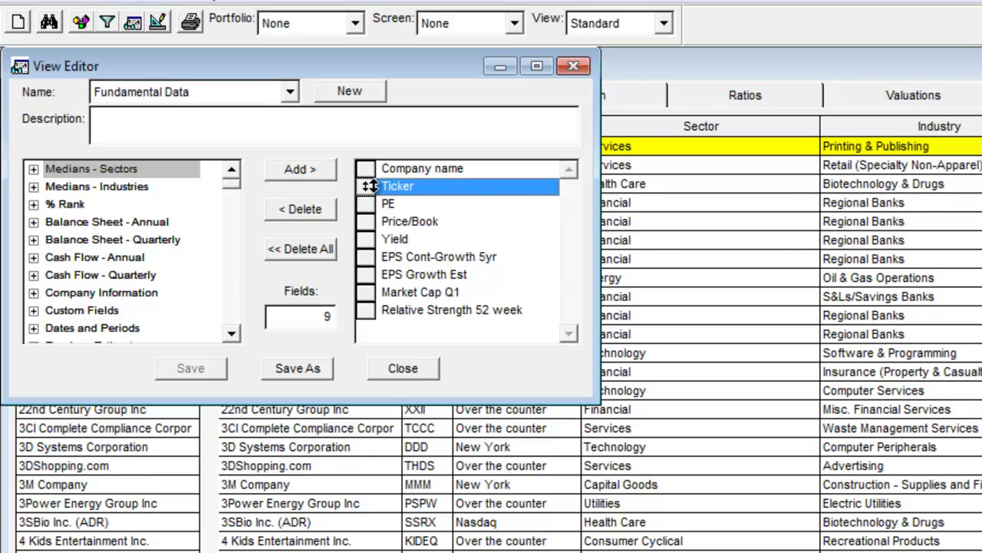
click(304, 215)
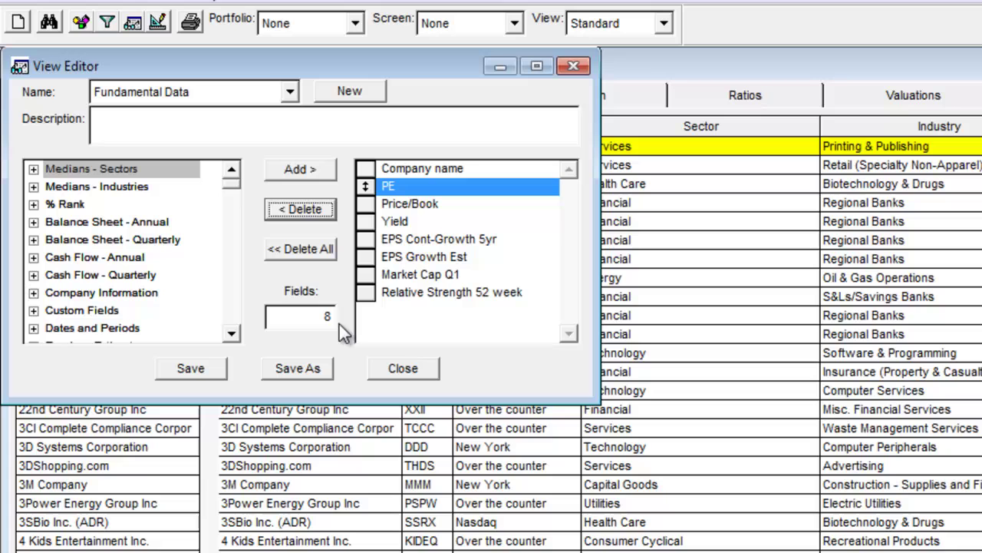
drag(365, 192, 372, 335)
drag(366, 292, 365, 186)
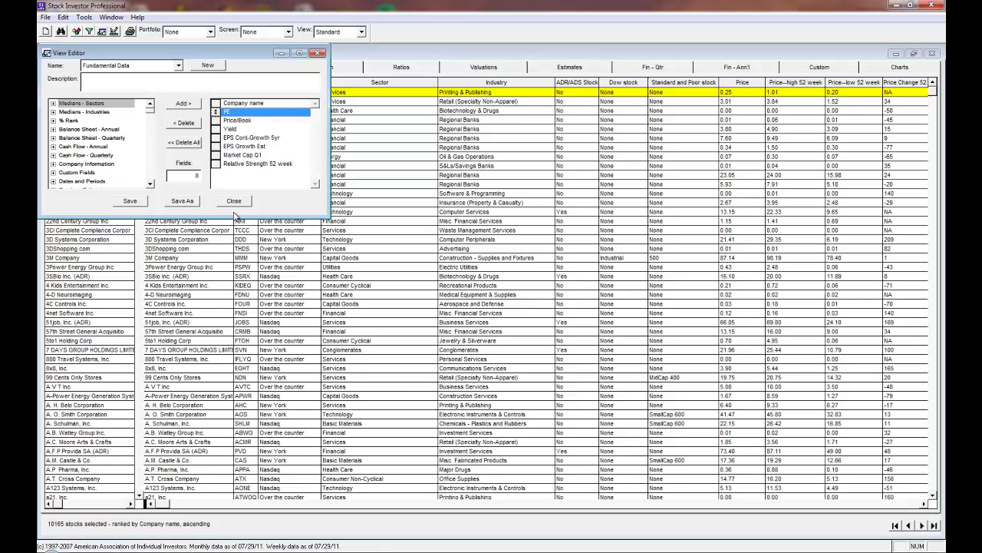
- Save the eight-field list as view 'Fundamental Data NEW' and close the View Editor
click(192, 203)
click(494, 274)
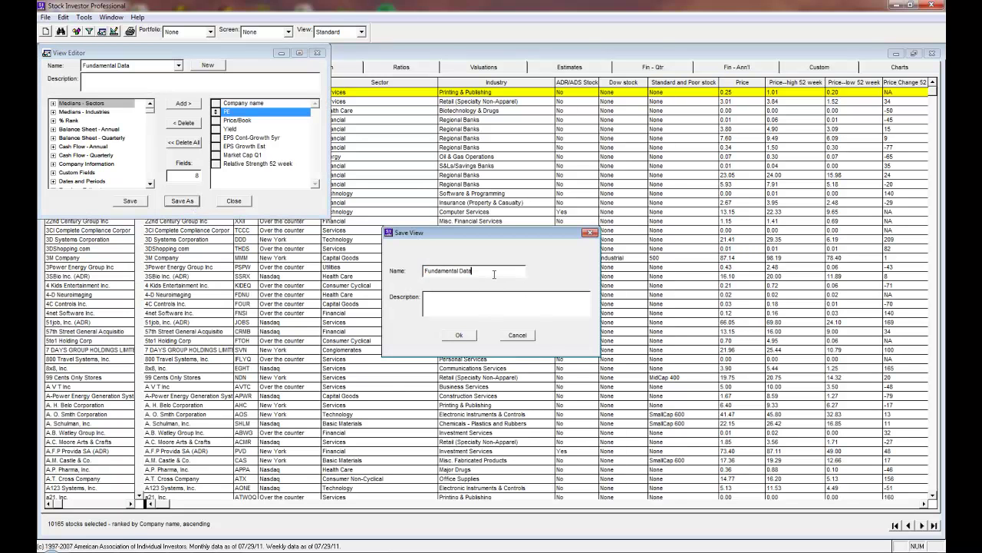
text(NEW)
click(461, 336)
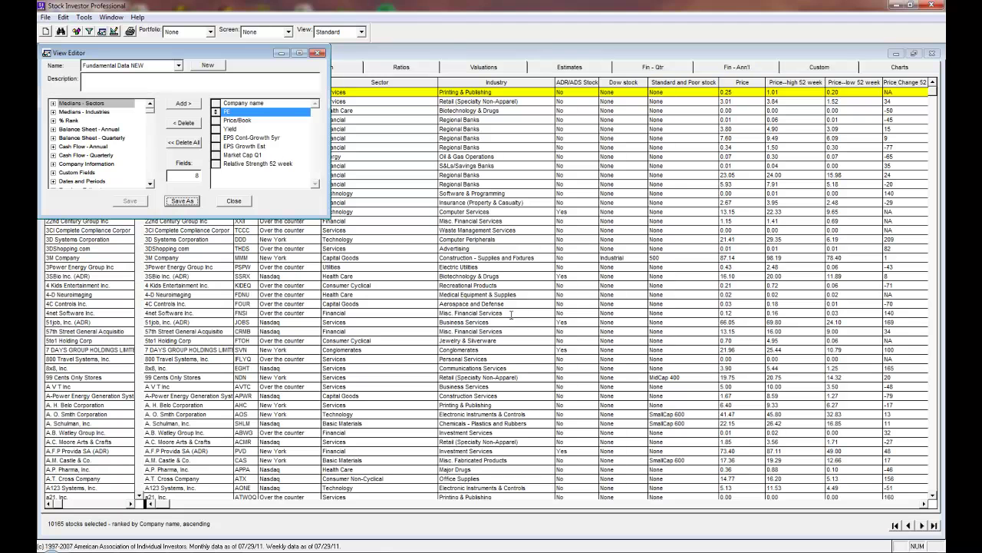
click(234, 202)
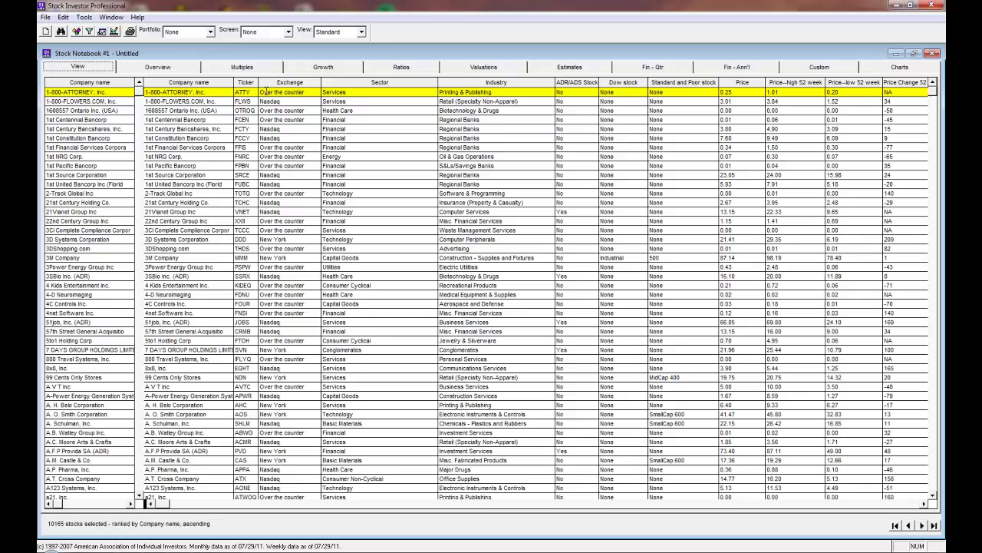
- Apply the 'Zweig, Martin' screen to the stock list
click(210, 33)
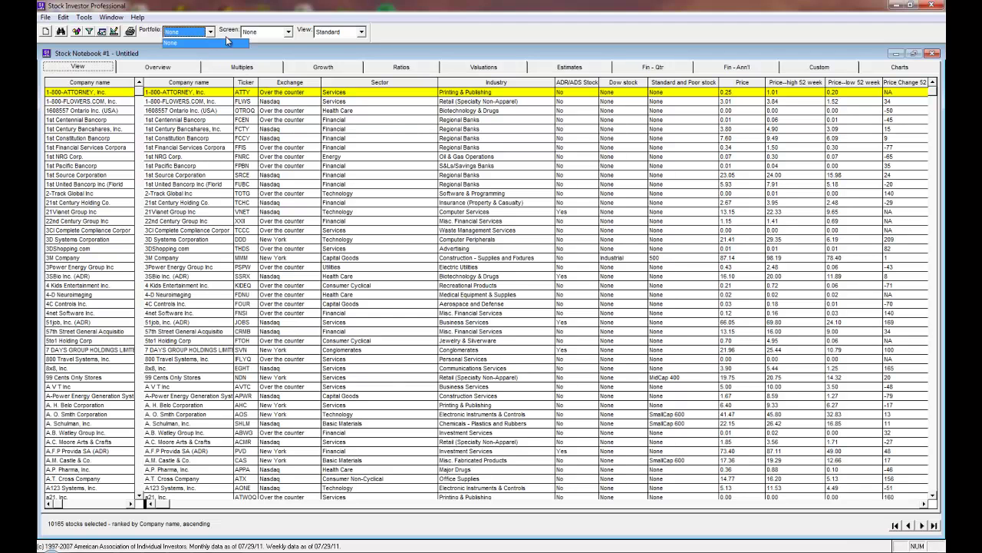
click(290, 35)
drag(332, 52, 332, 94)
click(277, 95)
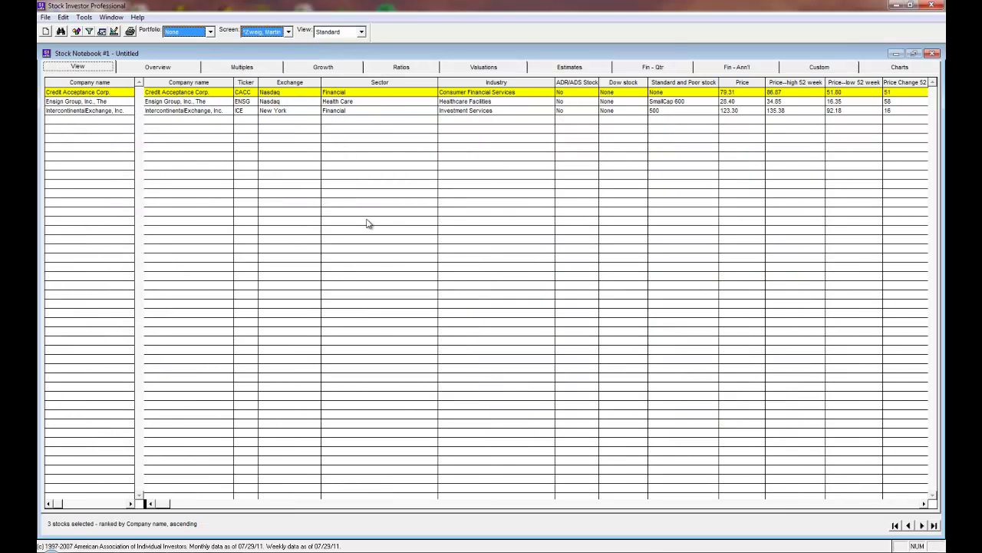
- Switch to the Fundamental Data view and rank stocks by Market Cap Q1 descending
click(362, 31)
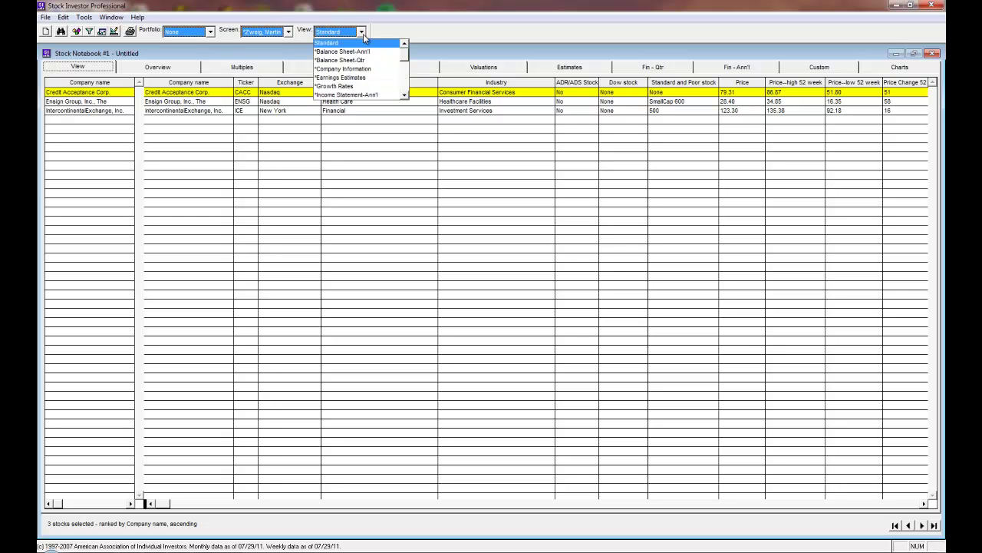
click(404, 96)
click(404, 96)
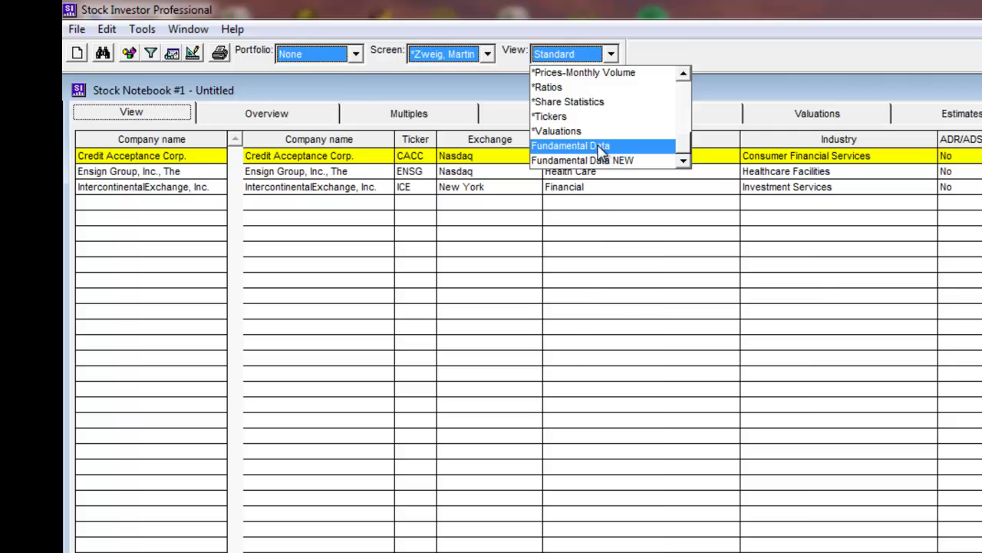
click(338, 86)
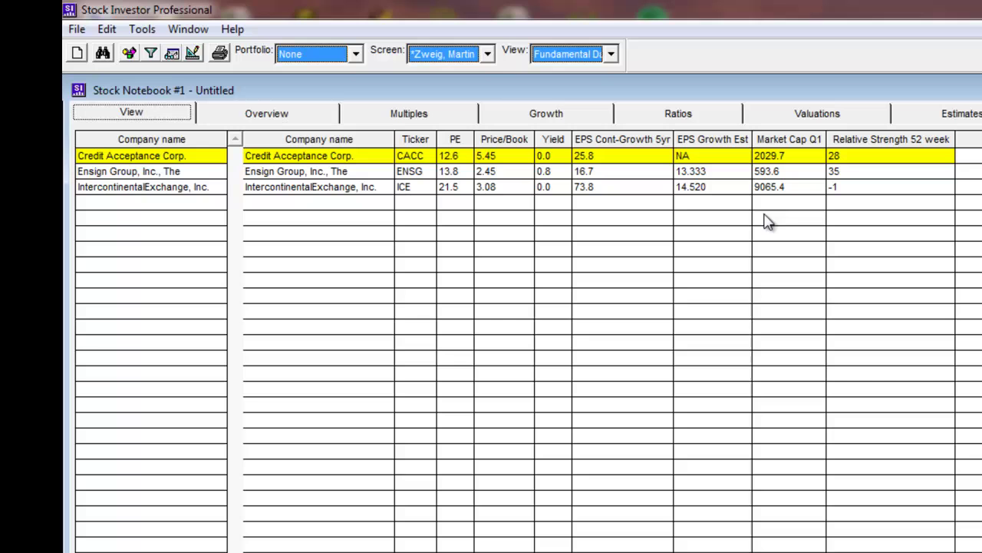
right_click(783, 139)
click(817, 171)
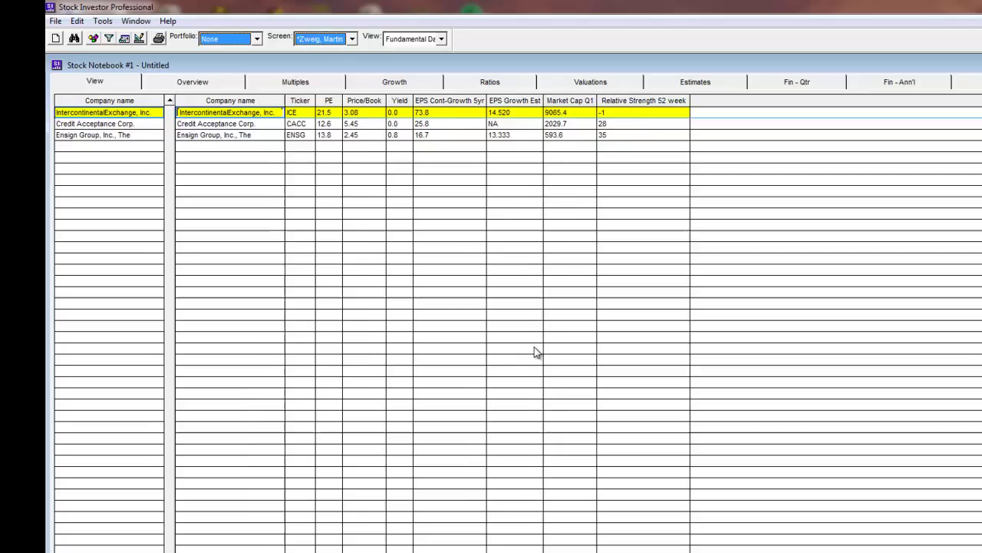
- Start exporting the notebook with Excel spreadsheet as the export type
click(55, 21)
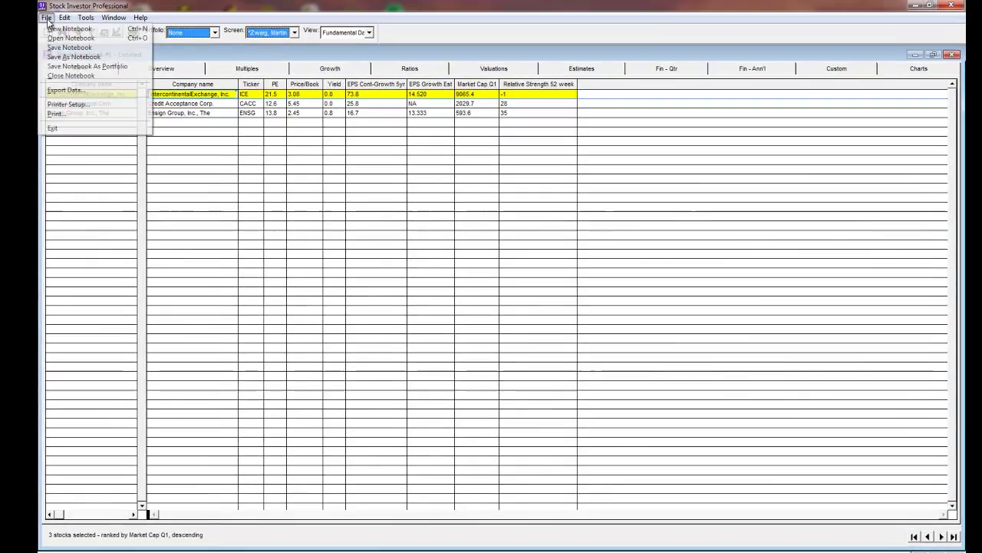
click(76, 91)
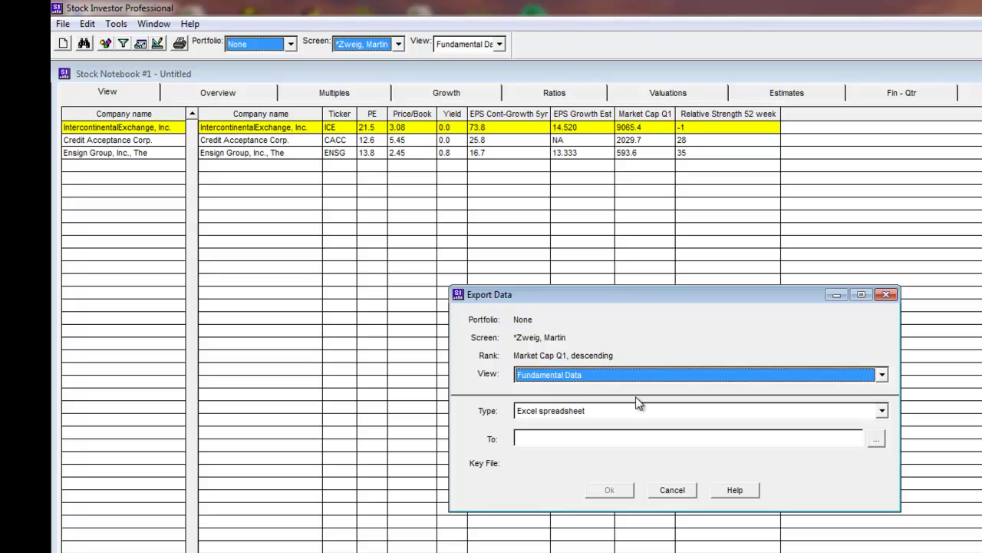
click(882, 411)
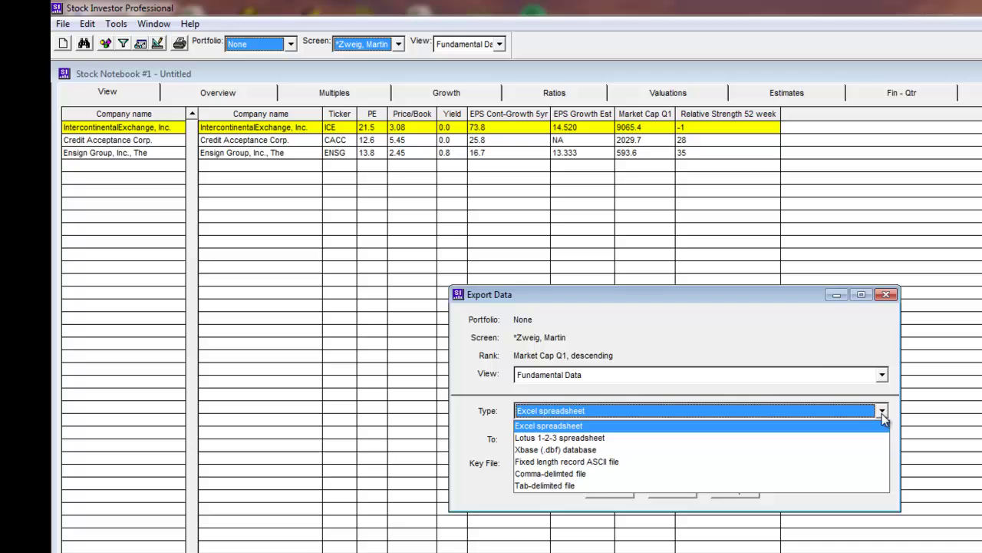
click(580, 424)
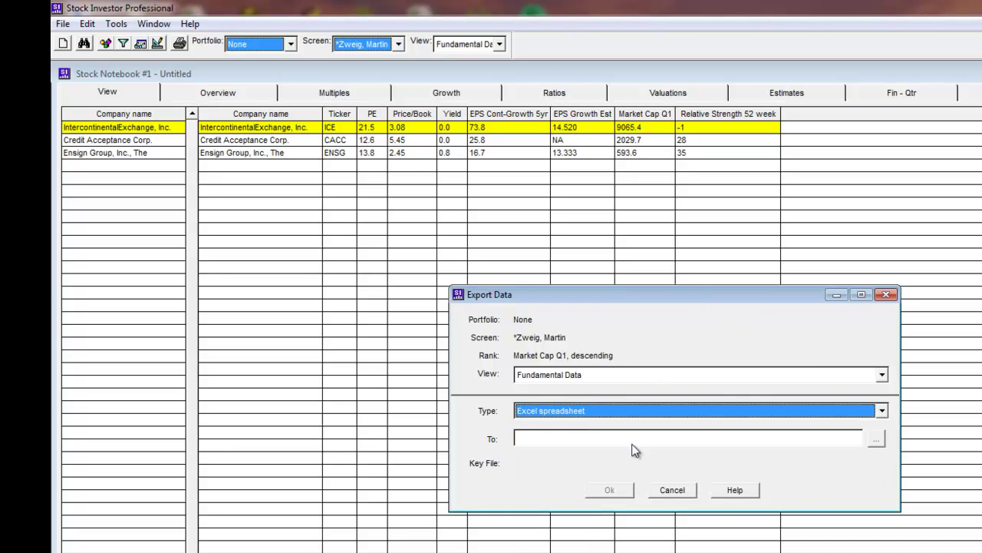
- Export to 'Fundamental Data Export' on the Desktop and acknowledge the success message
click(876, 439)
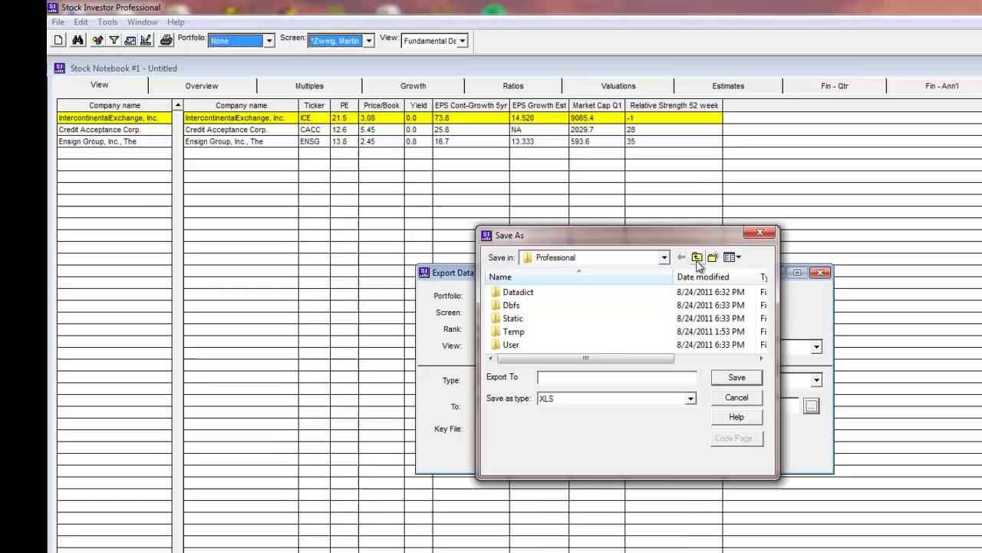
click(751, 279)
click(557, 205)
click(558, 205)
click(558, 206)
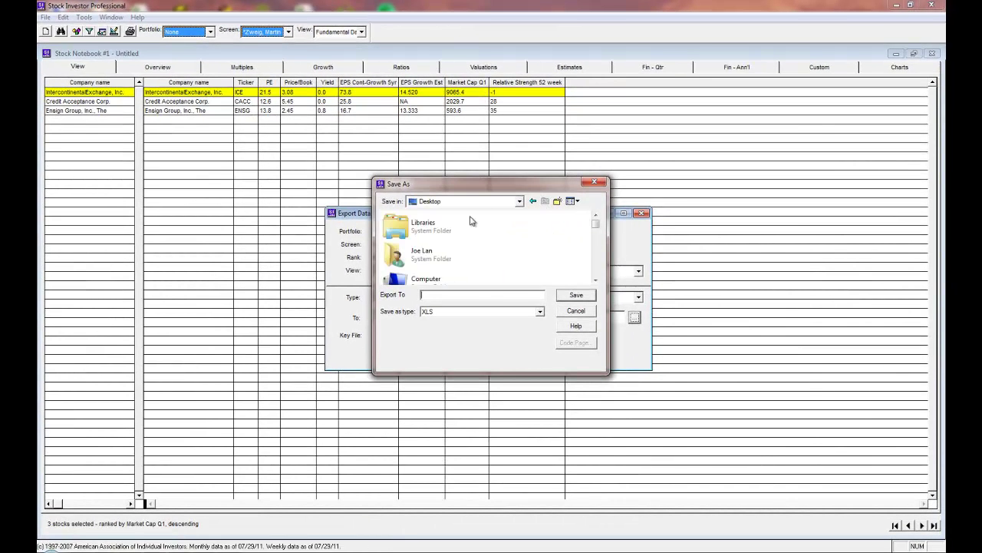
drag(476, 186, 674, 236)
text(Fundament)
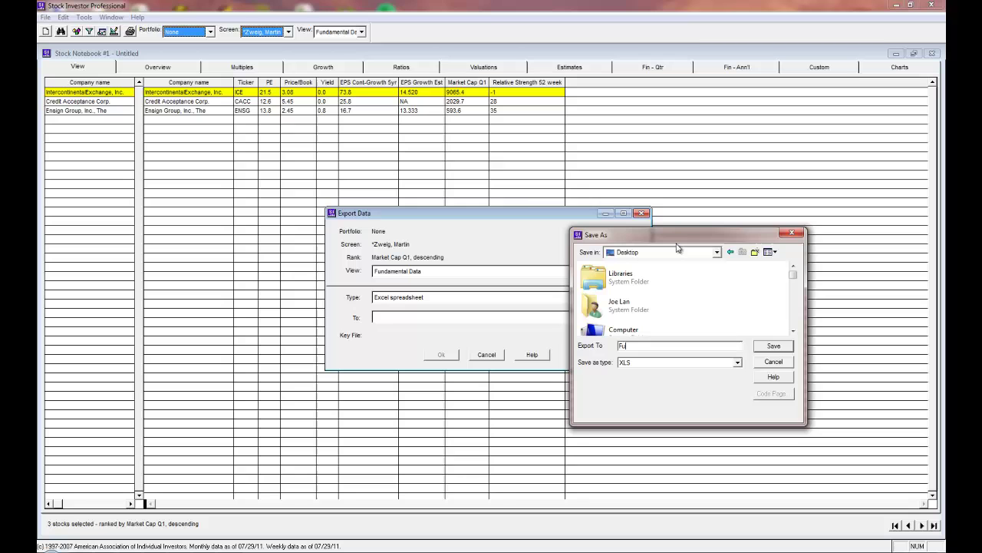
key(BackSpace)
key(BackSpace)
key(BackSpace)
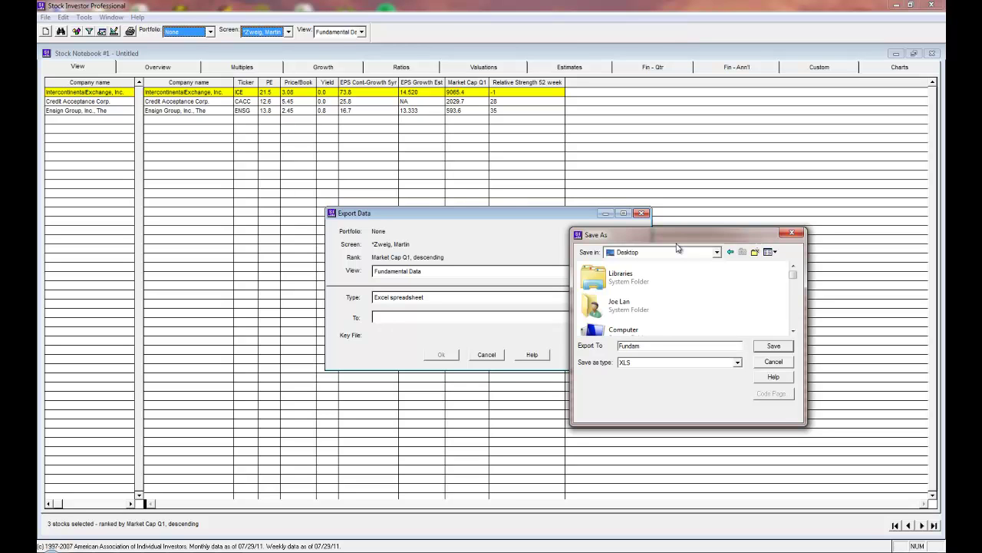
text(ental Data Export)
click(773, 347)
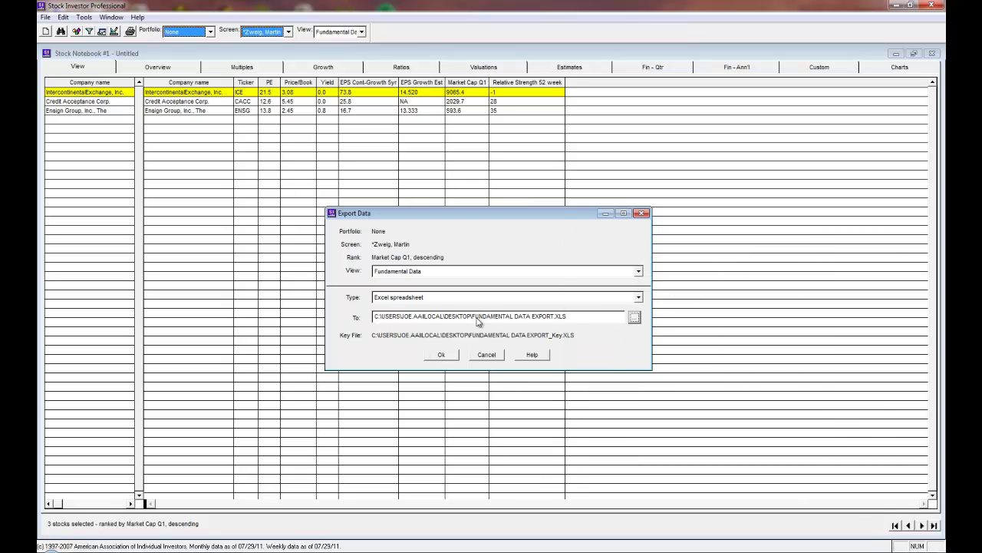
click(452, 355)
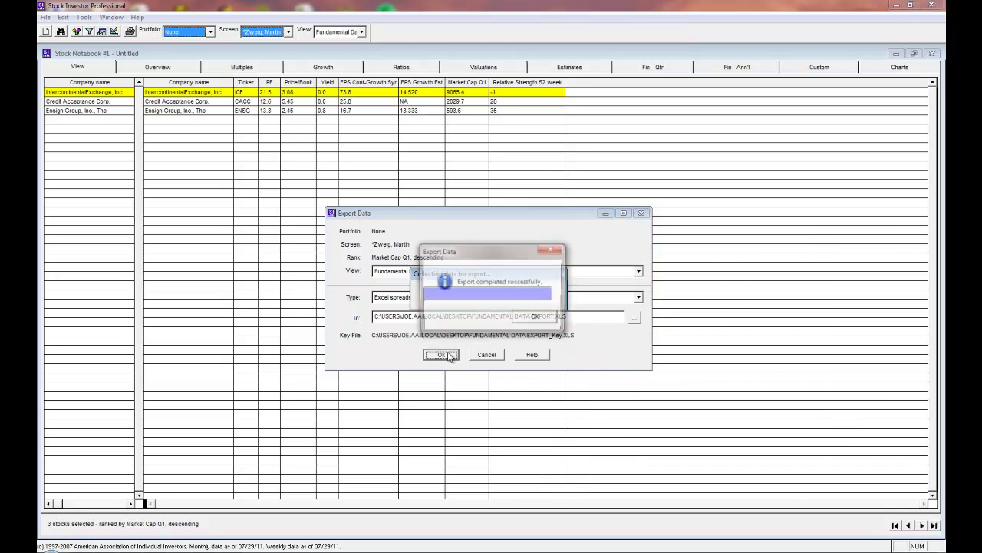
click(535, 321)
- Close Stock Investor, open FUNDAMENTAL DATA EXPORT from the desktop in Excel, then minimize it
click(927, 4)
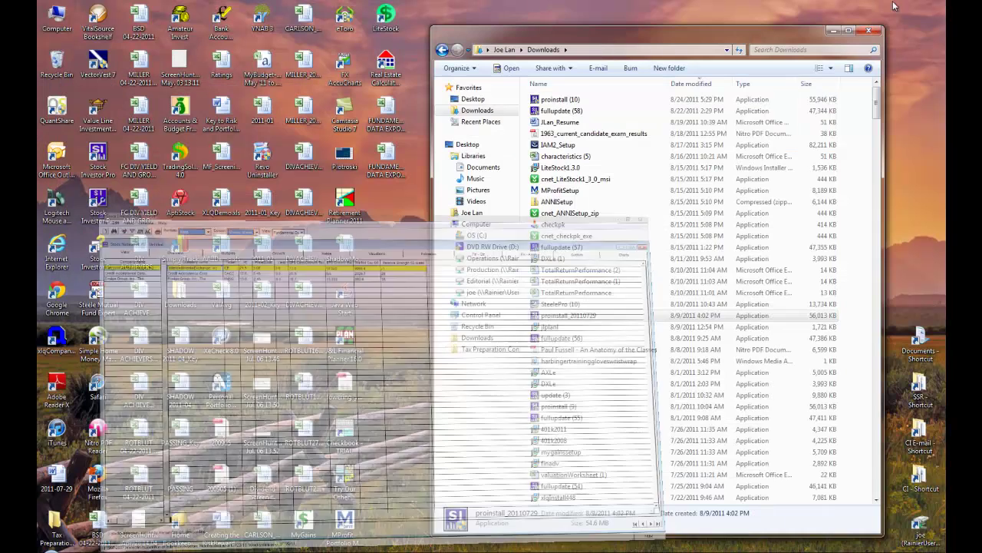
click(822, 31)
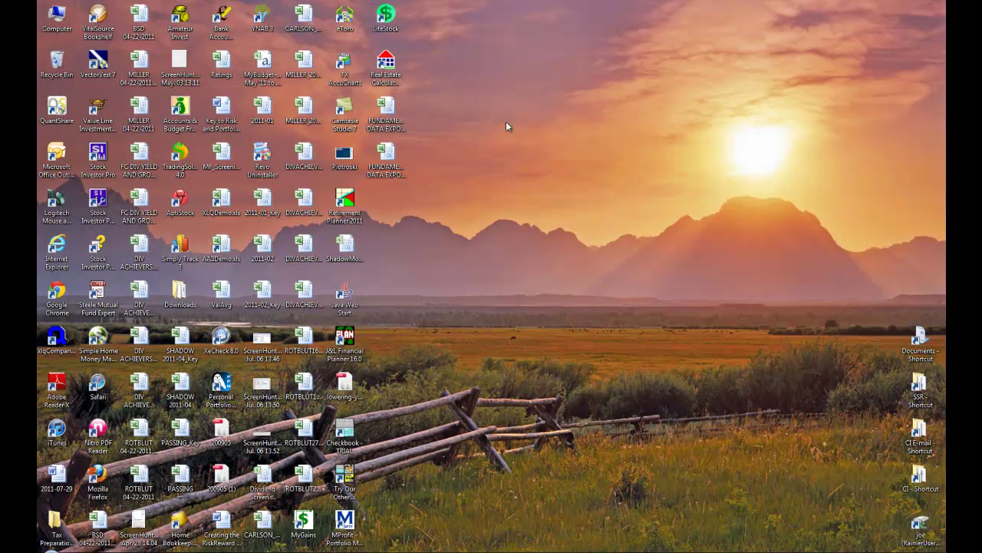
click(388, 123)
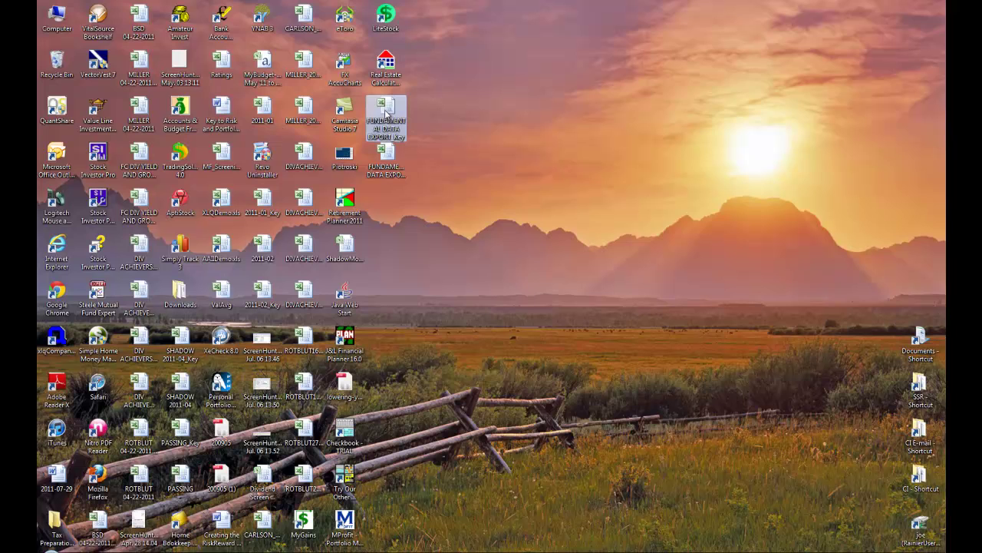
click(386, 158)
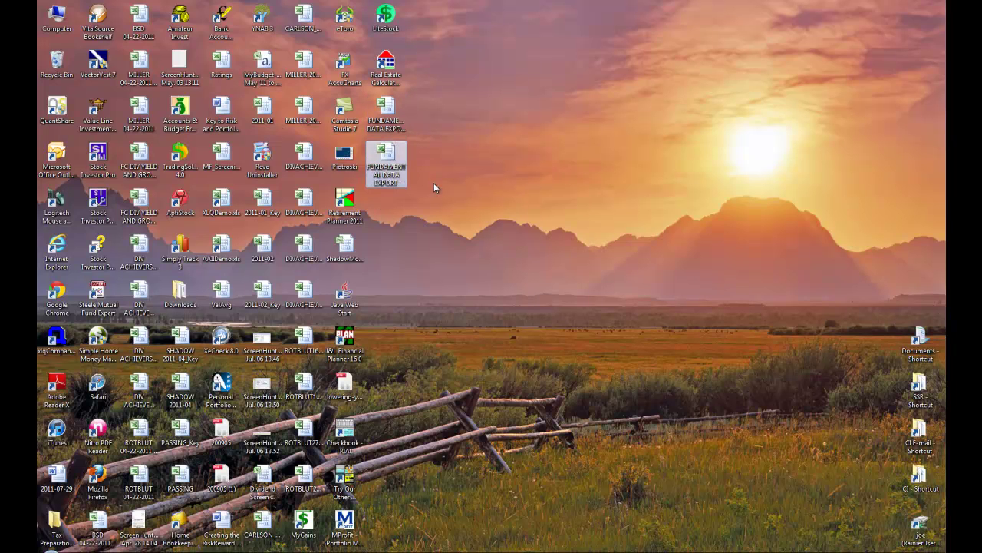
double_click(396, 170)
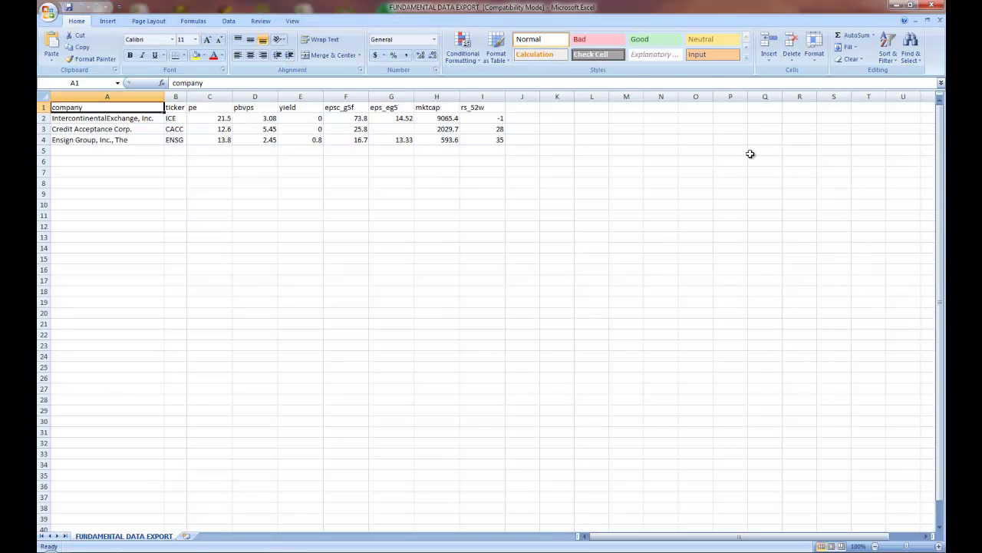
click(898, 6)
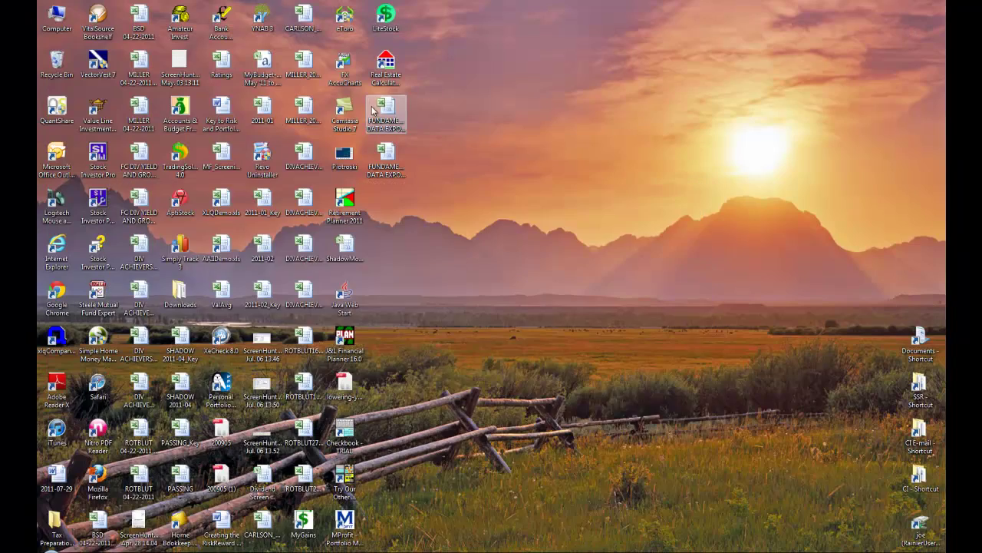
- Copy the long field names B2:B10 from the FUNDAMENTAL DATA EXPORT_Key workbook
double_click(376, 111)
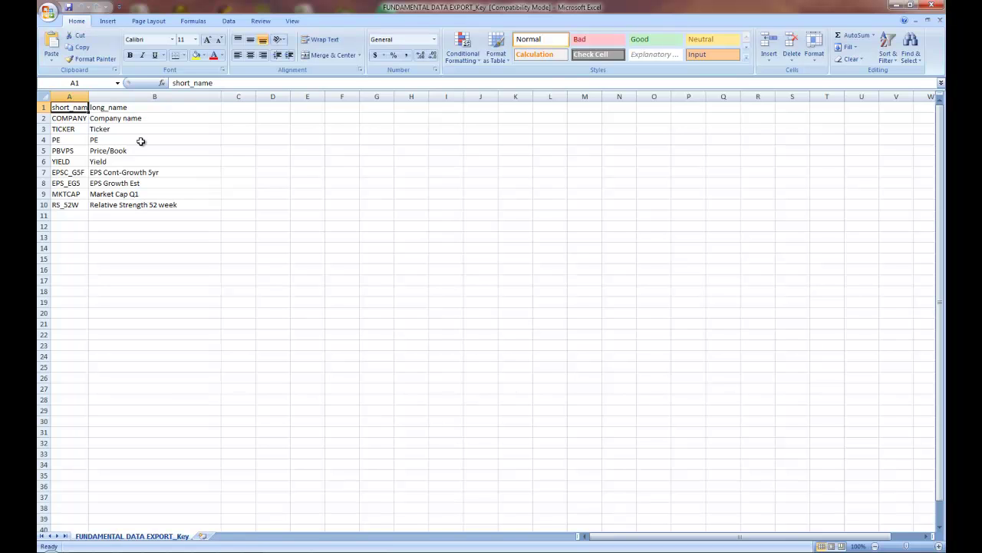
drag(130, 119, 136, 204)
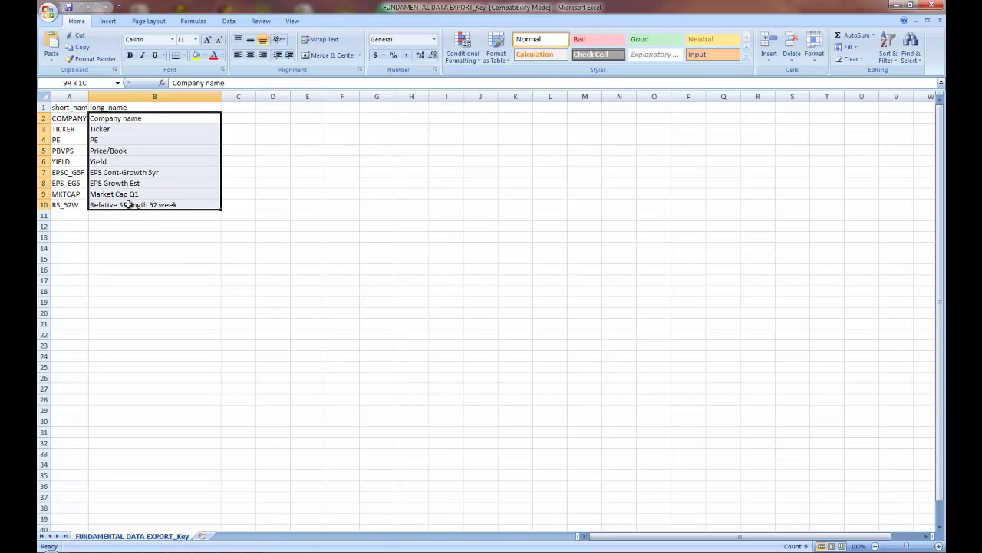
key(ctrl+c)
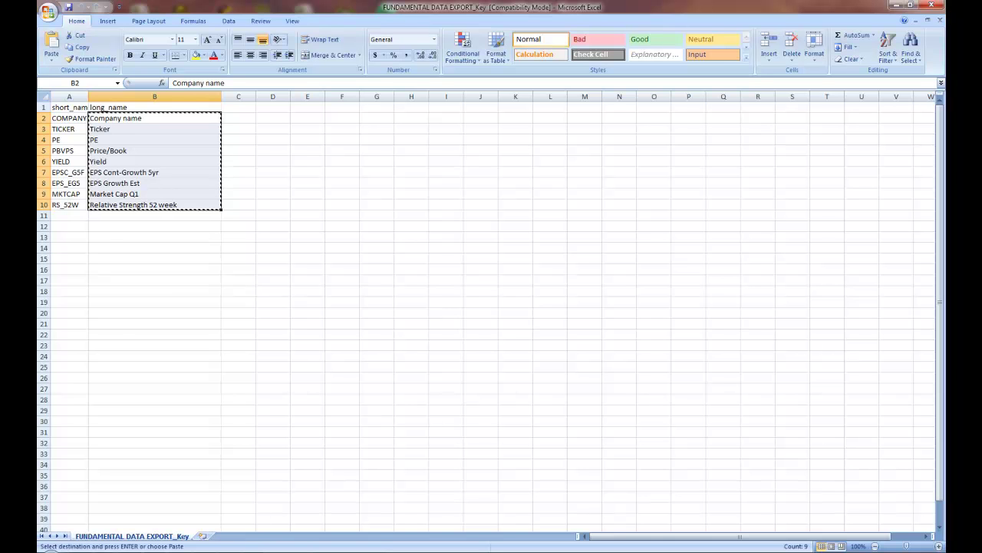
- Paste the names transposed across row 1 of the FUNDAMENTAL DATA EXPORT sheet at A1
mouse_move(261, 533)
click(304, 510)
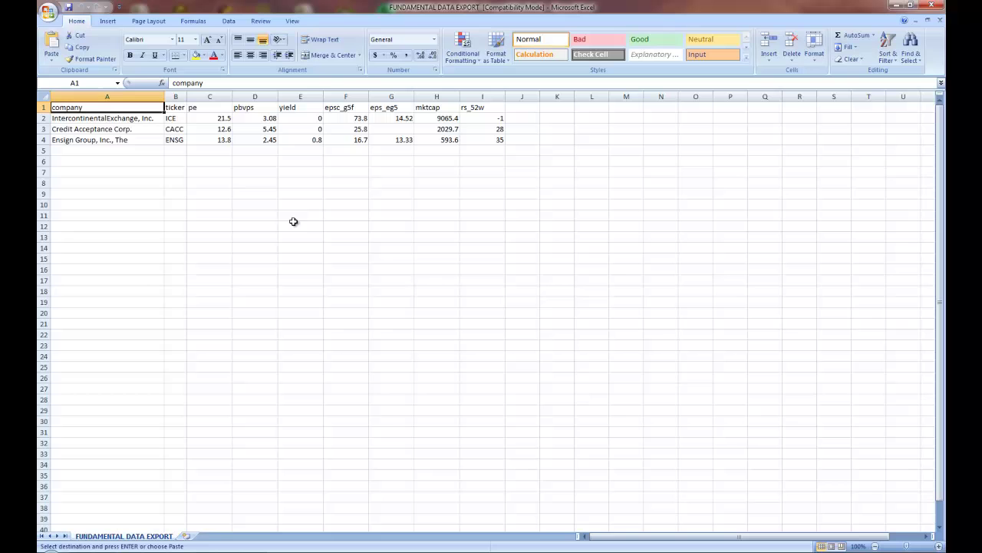
click(52, 62)
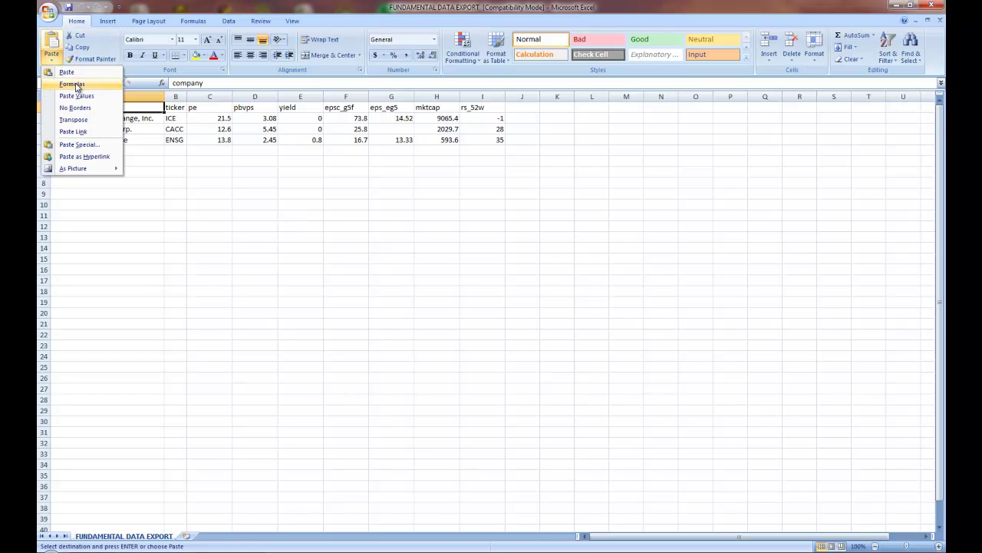
click(73, 119)
click(327, 225)
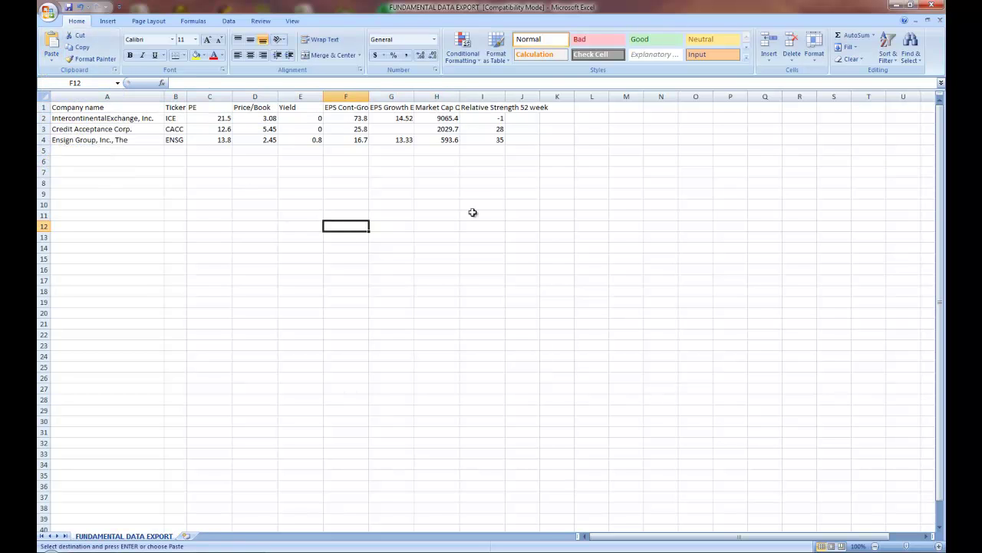